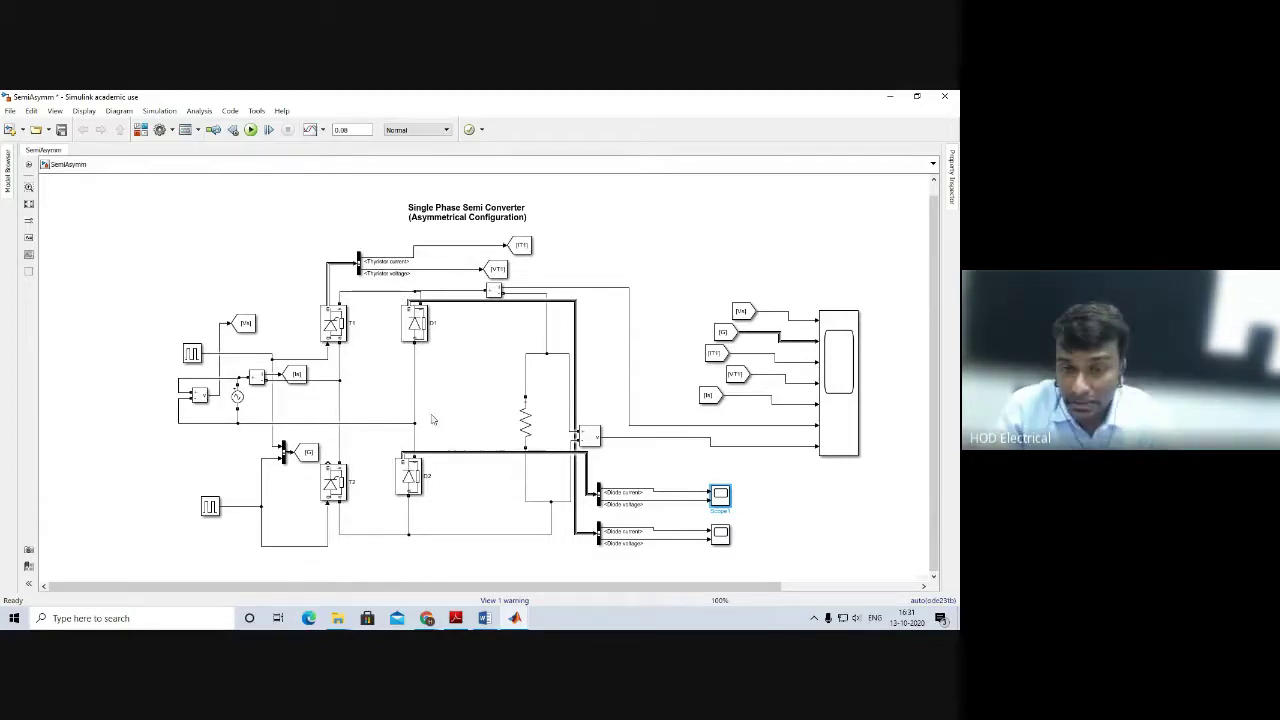
# - Change the load's Series RLC Branch to branch type RL and run the simulation
pyautogui.doubleClick(525, 420)
pyautogui.click(643, 411)
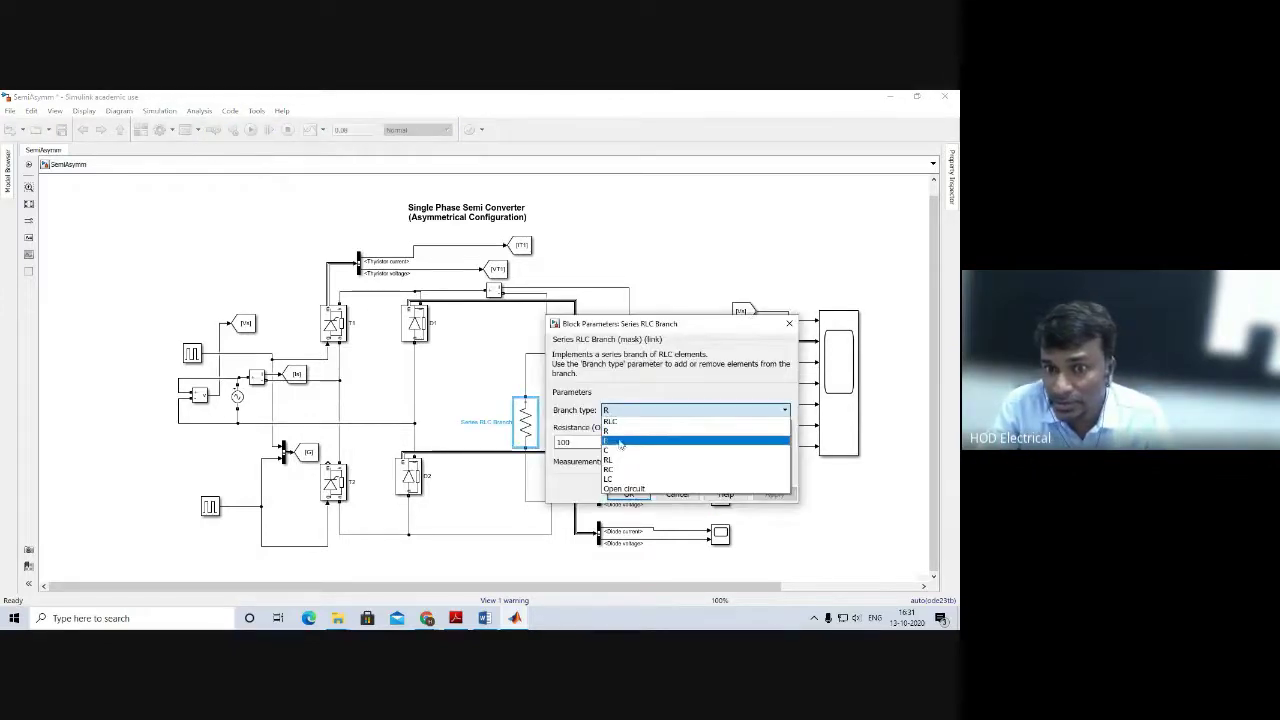
pyautogui.click(609, 461)
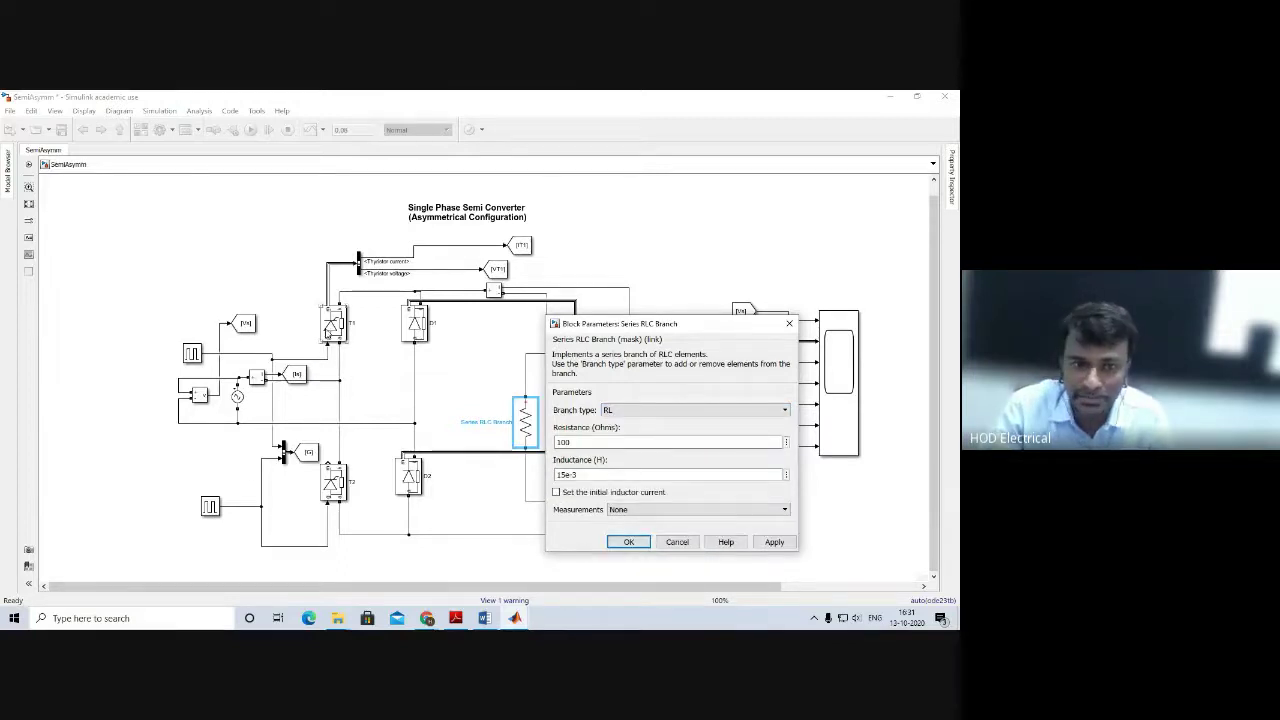
pyautogui.click(626, 542)
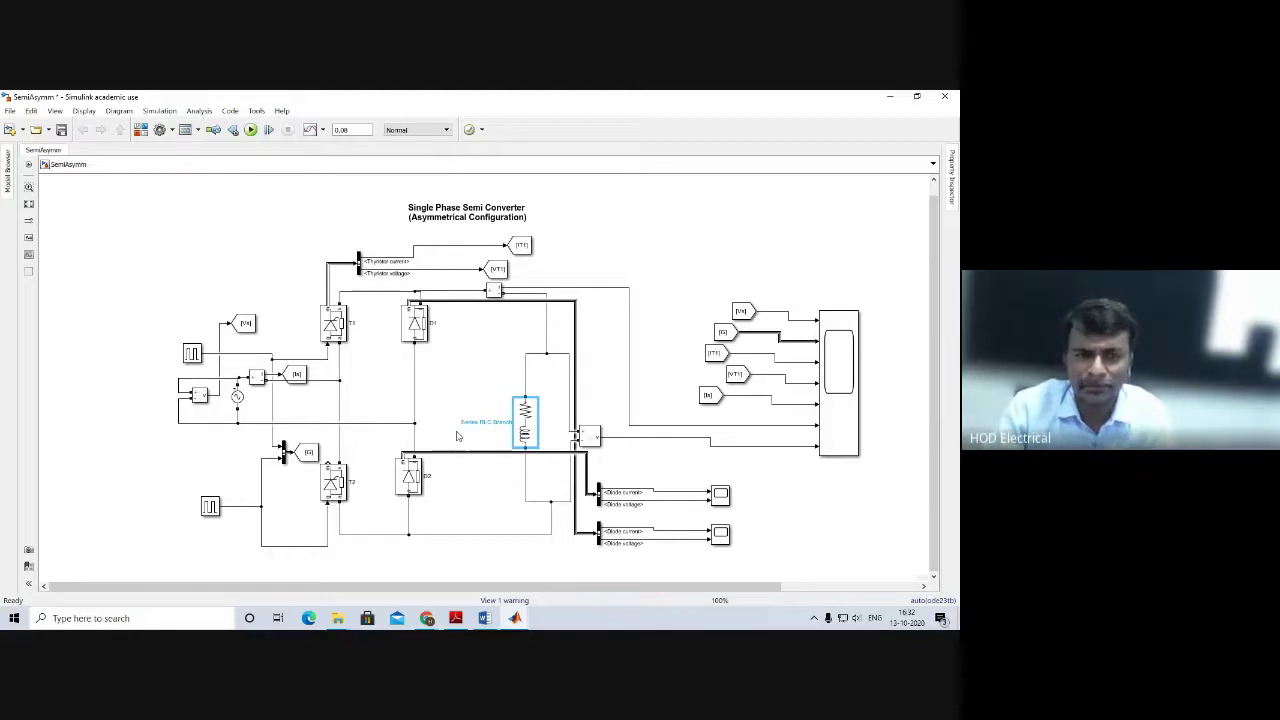
pyautogui.click(251, 131)
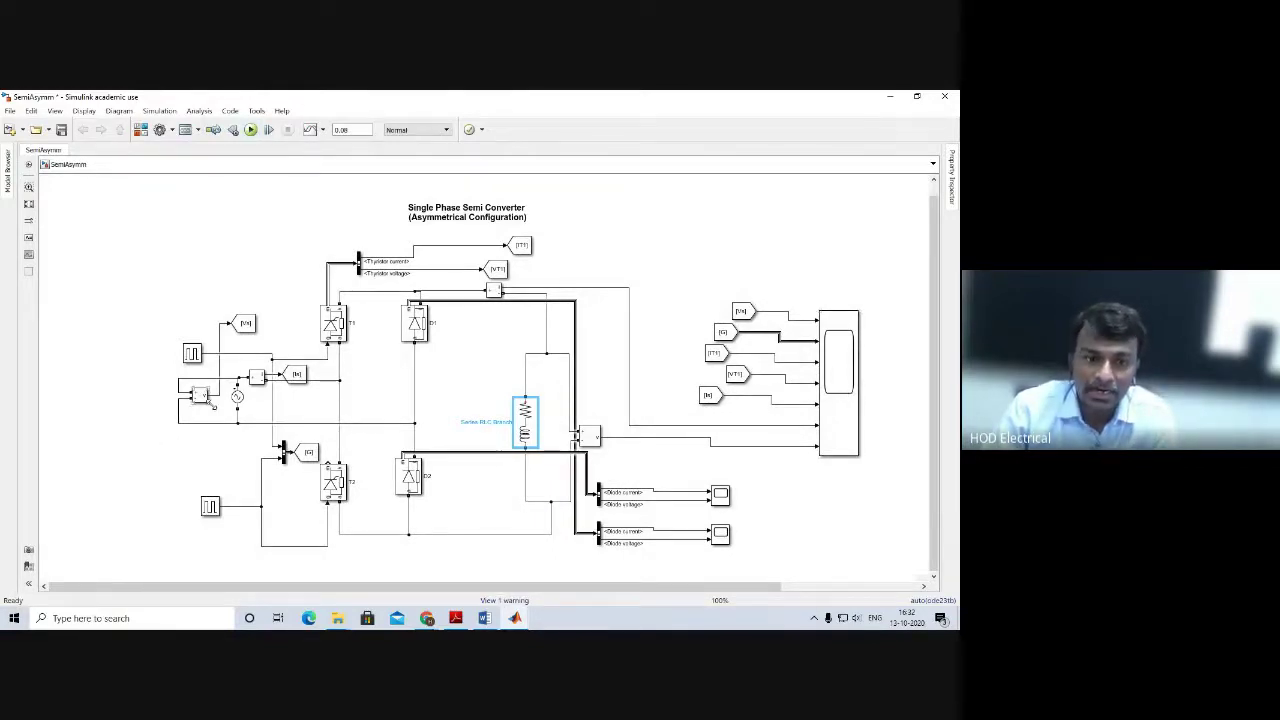
# - Review the AC Voltage Source block's peak amplitude, phase and frequency parameters
pyautogui.click(237, 398)
pyautogui.doubleClick(237, 398)
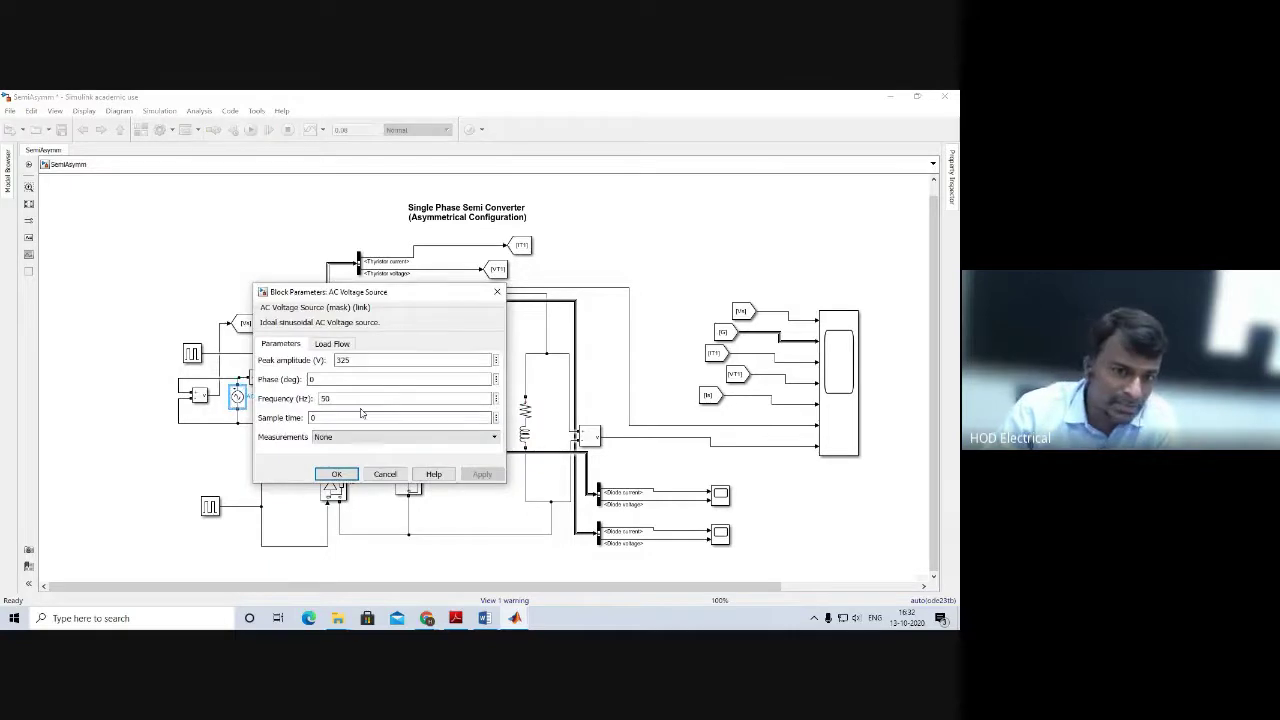
pyautogui.click(336, 474)
# - Check the period, pulse width and phase delay settings of the two thyristor pulse generators
pyautogui.click(191, 355)
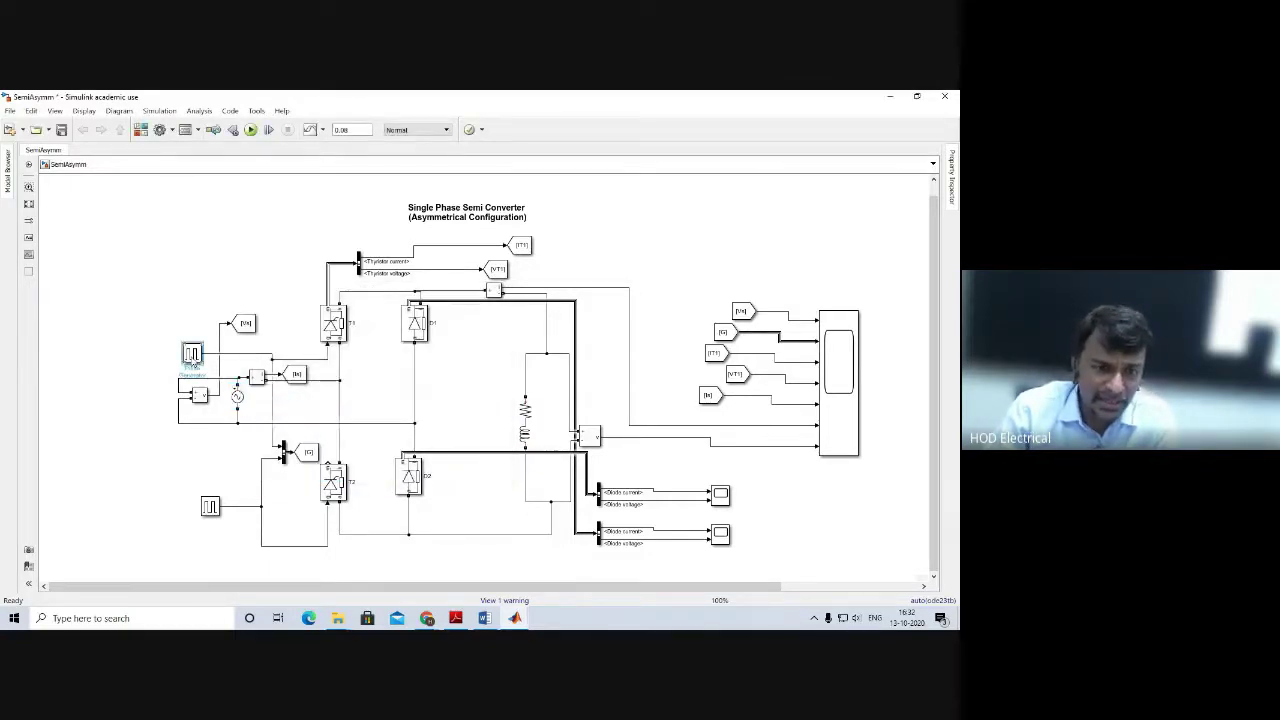
pyautogui.doubleClick(191, 355)
pyautogui.click(228, 502)
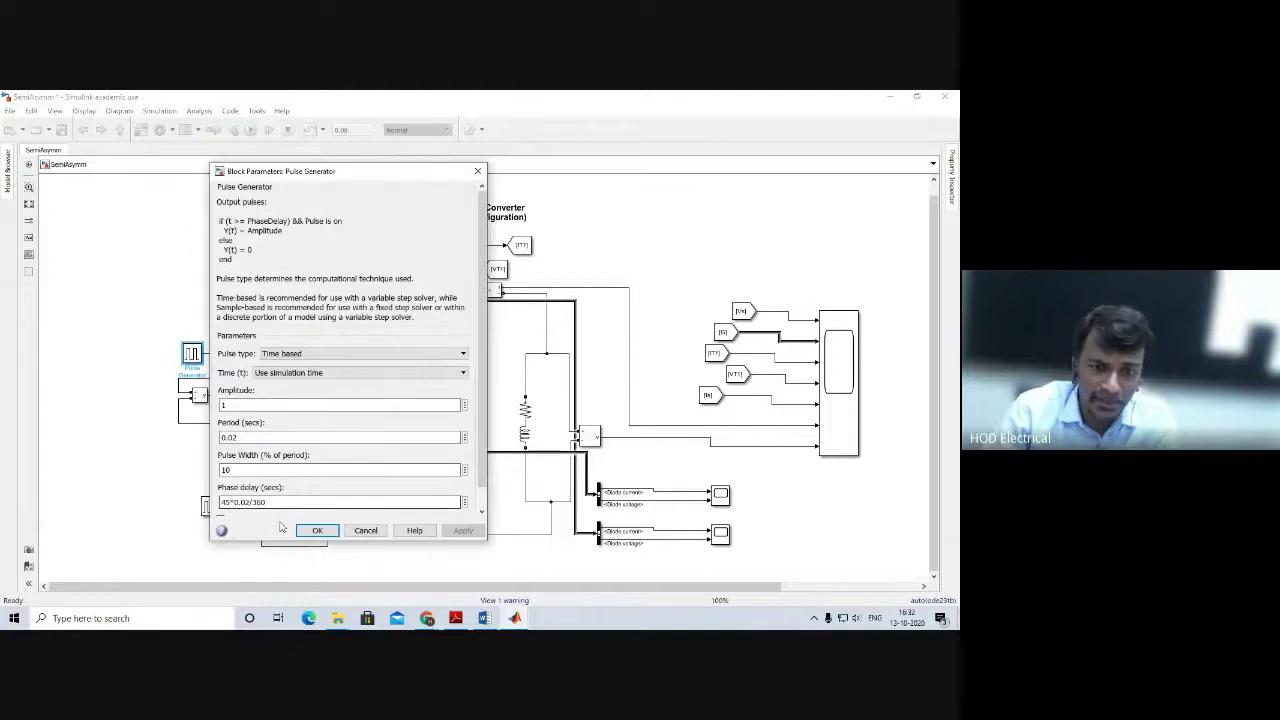
pyautogui.click(316, 531)
pyautogui.click(210, 506)
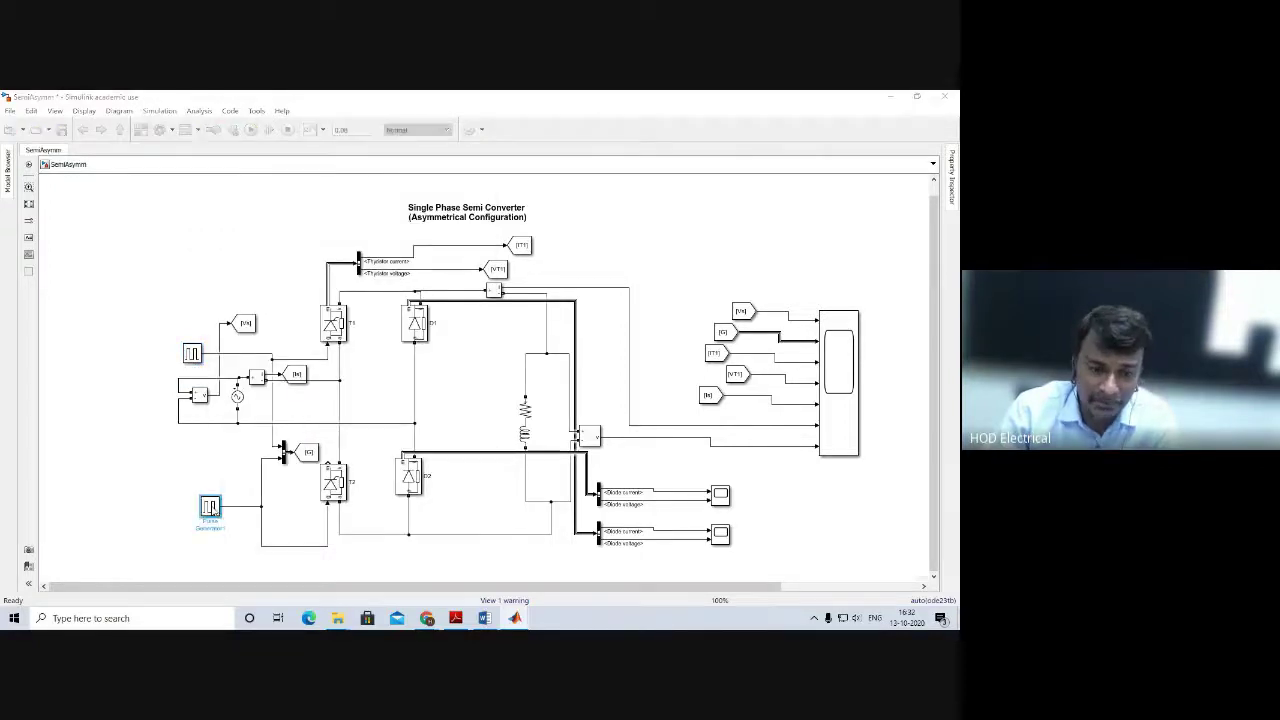
pyautogui.doubleClick(210, 506)
pyautogui.click(256, 566)
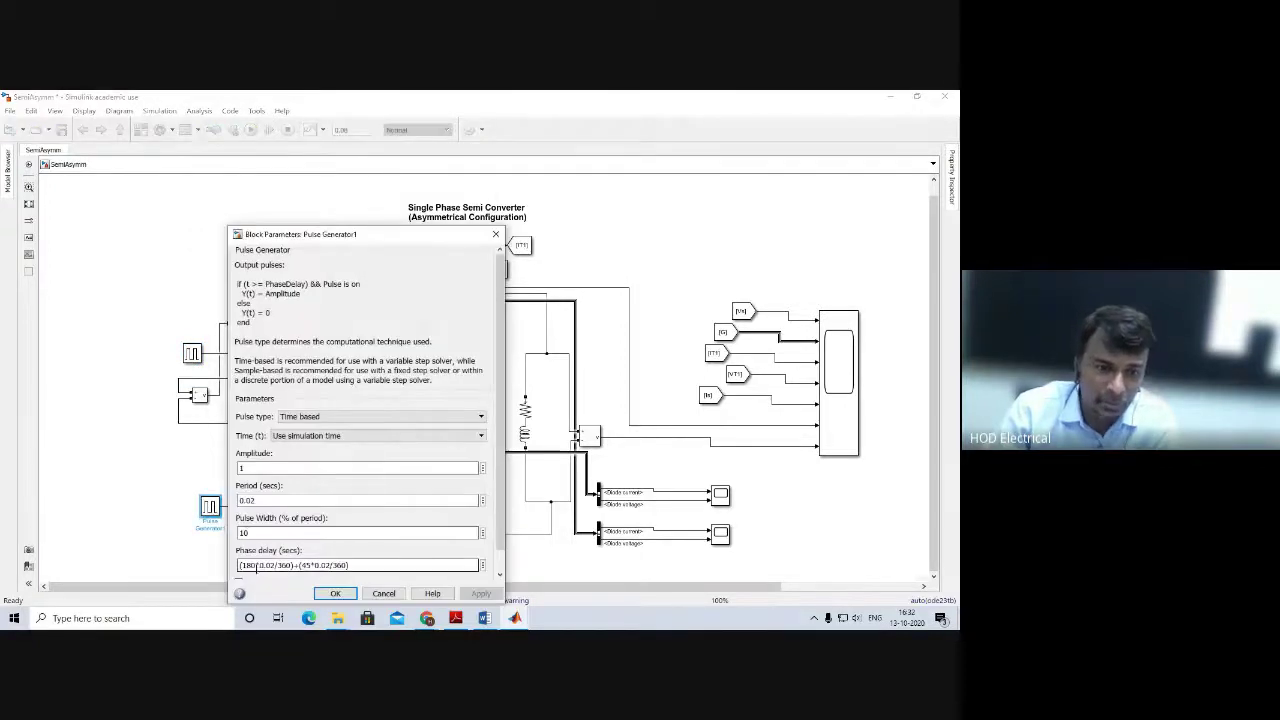
pyautogui.click(335, 594)
# - Examine the source, gate pulse, T1 and load waveforms in the maximized main scope
pyautogui.doubleClick(831, 382)
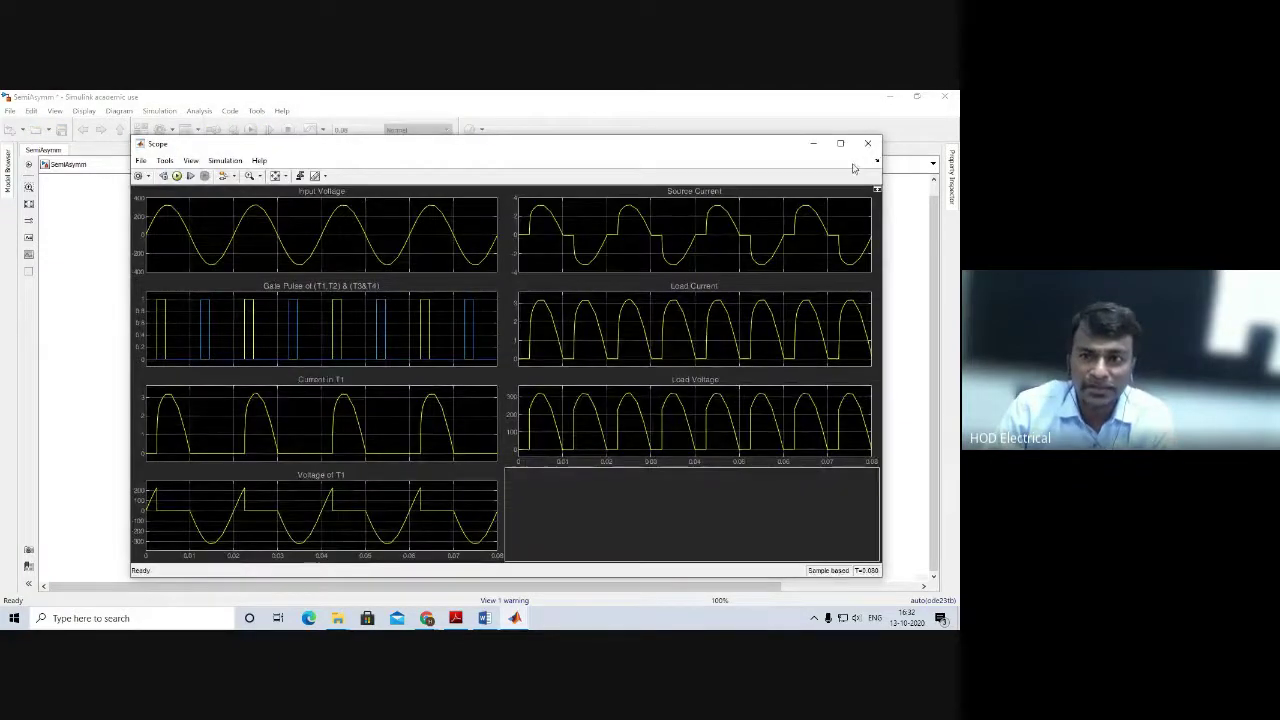
pyautogui.click(841, 144)
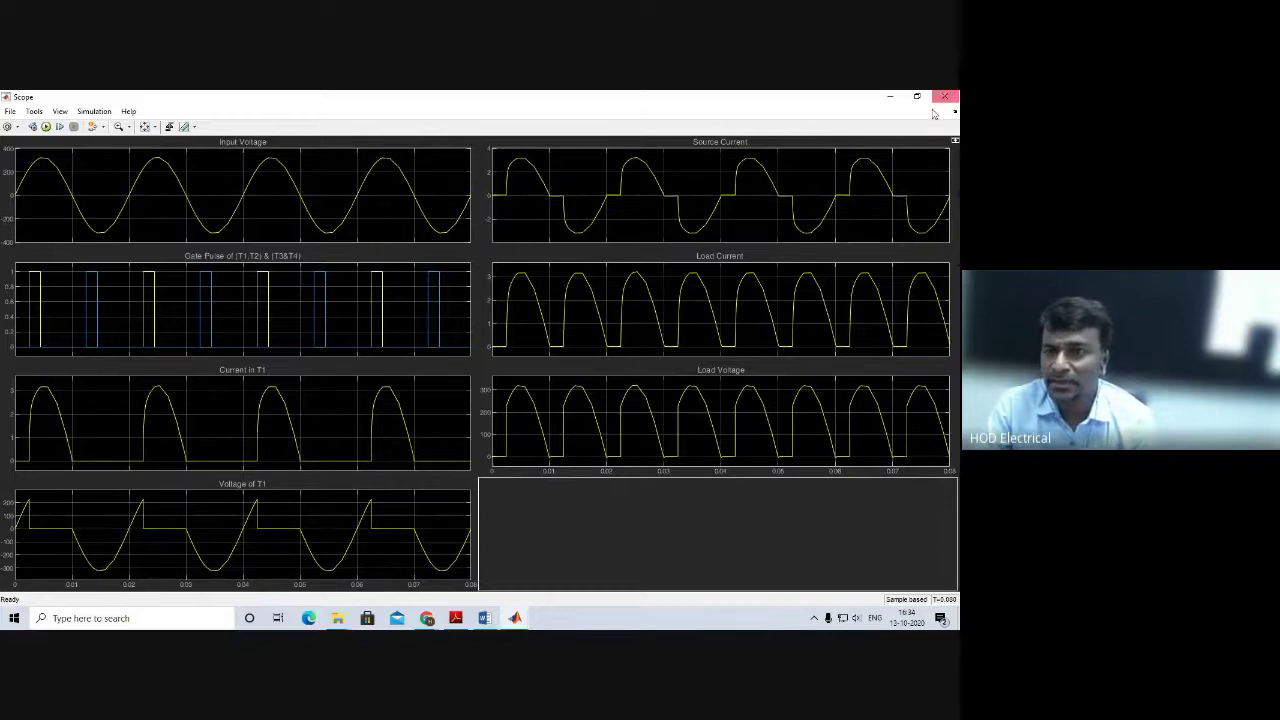
pyautogui.click(888, 95)
# - Set the RL load's inductance to 80e-3 H and rerun the simulation
pyautogui.doubleClick(525, 420)
pyautogui.click(569, 451)
pyautogui.moveTo(567, 451); pyautogui.dragTo(558, 451)
pyautogui.write('80e-3')
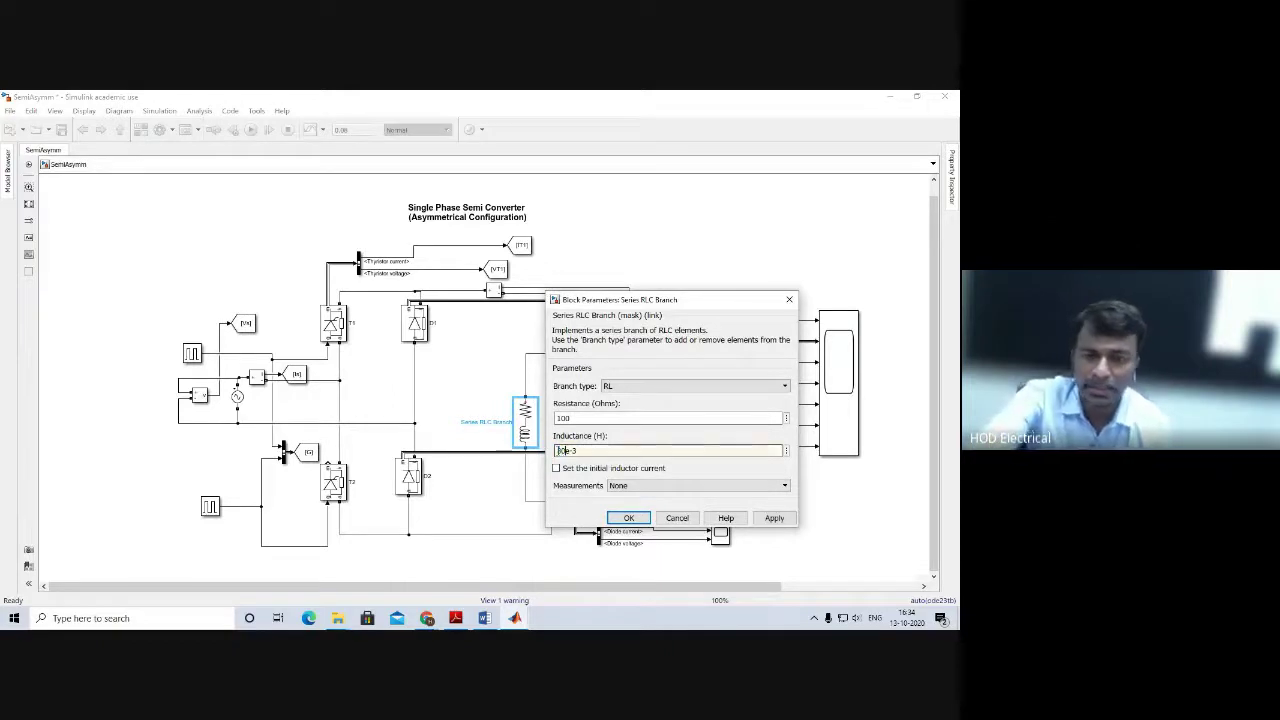
pyautogui.click(626, 517)
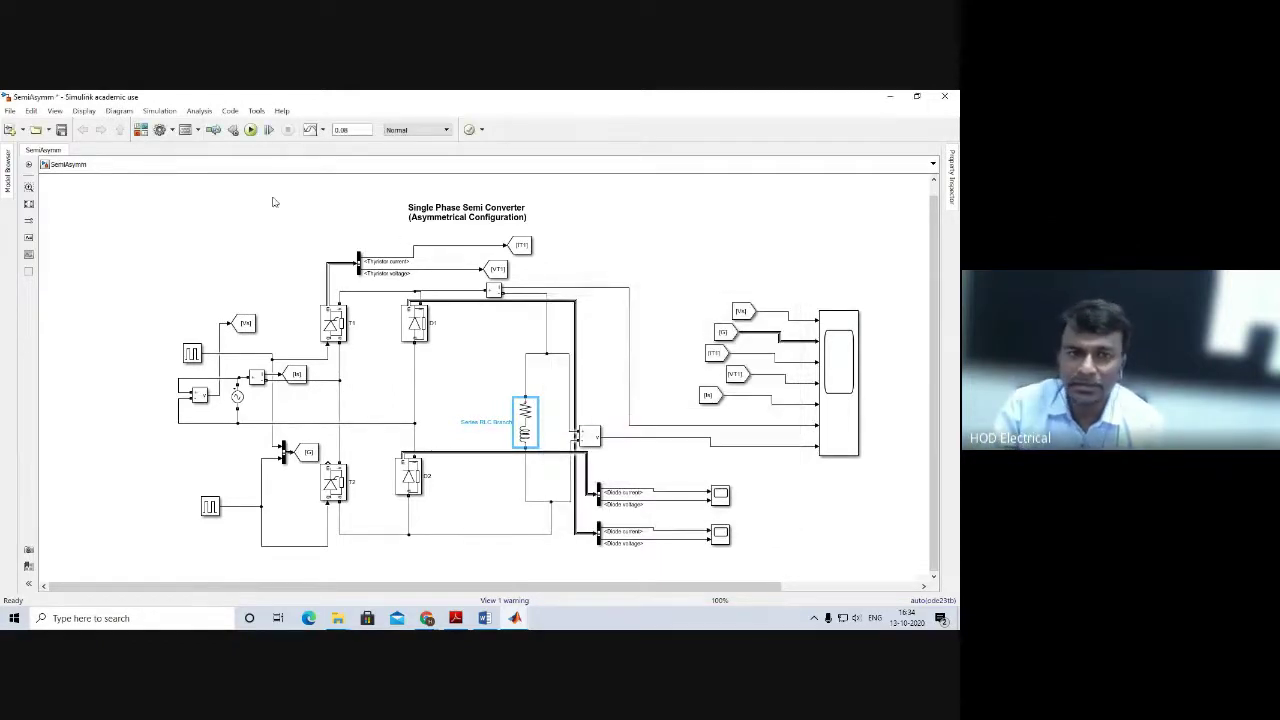
pyautogui.click(251, 130)
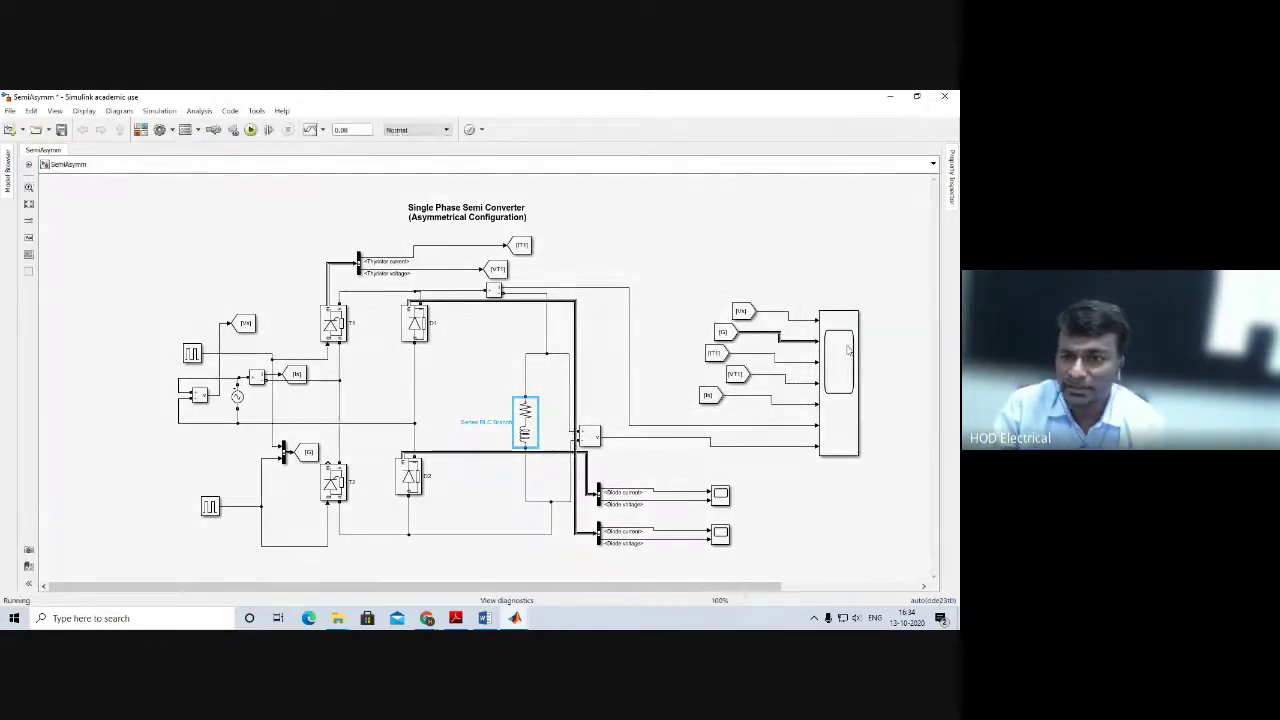
# - Examine the updated source and load waveforms in the main scope, scaling the axes to fit
pyautogui.click(846, 350)
pyautogui.doubleClick(846, 350)
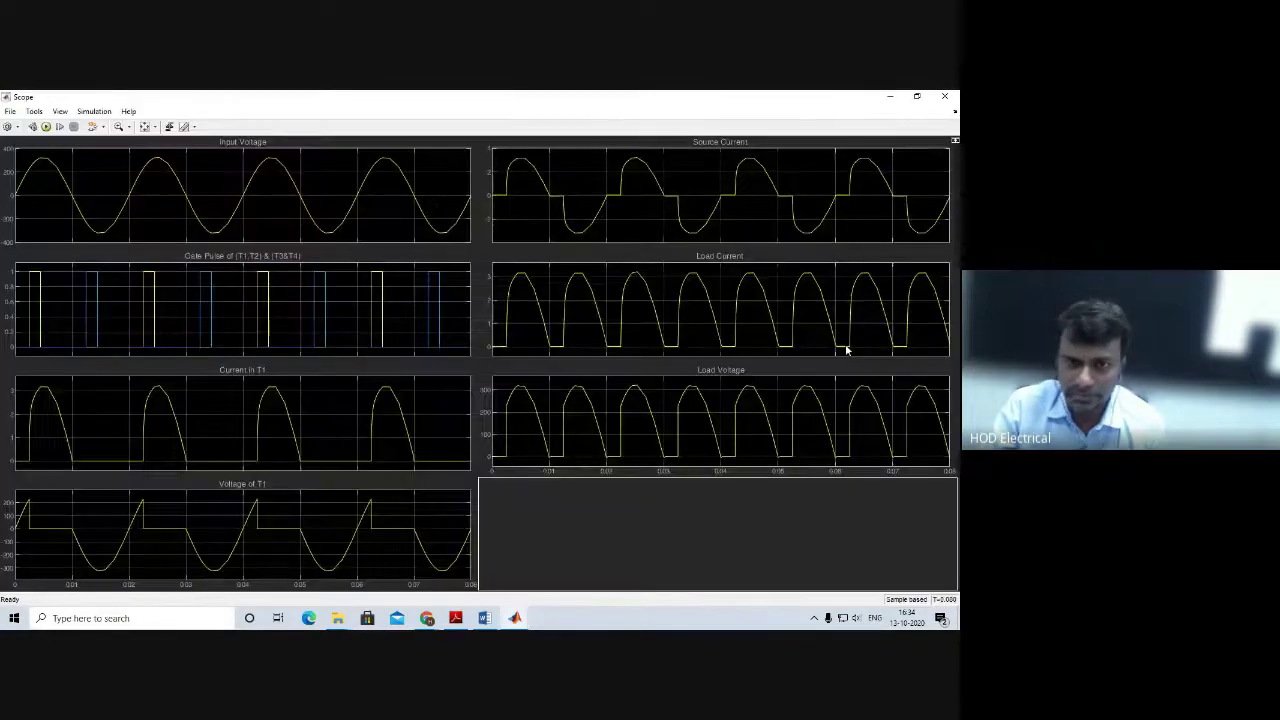
pyautogui.click(145, 128)
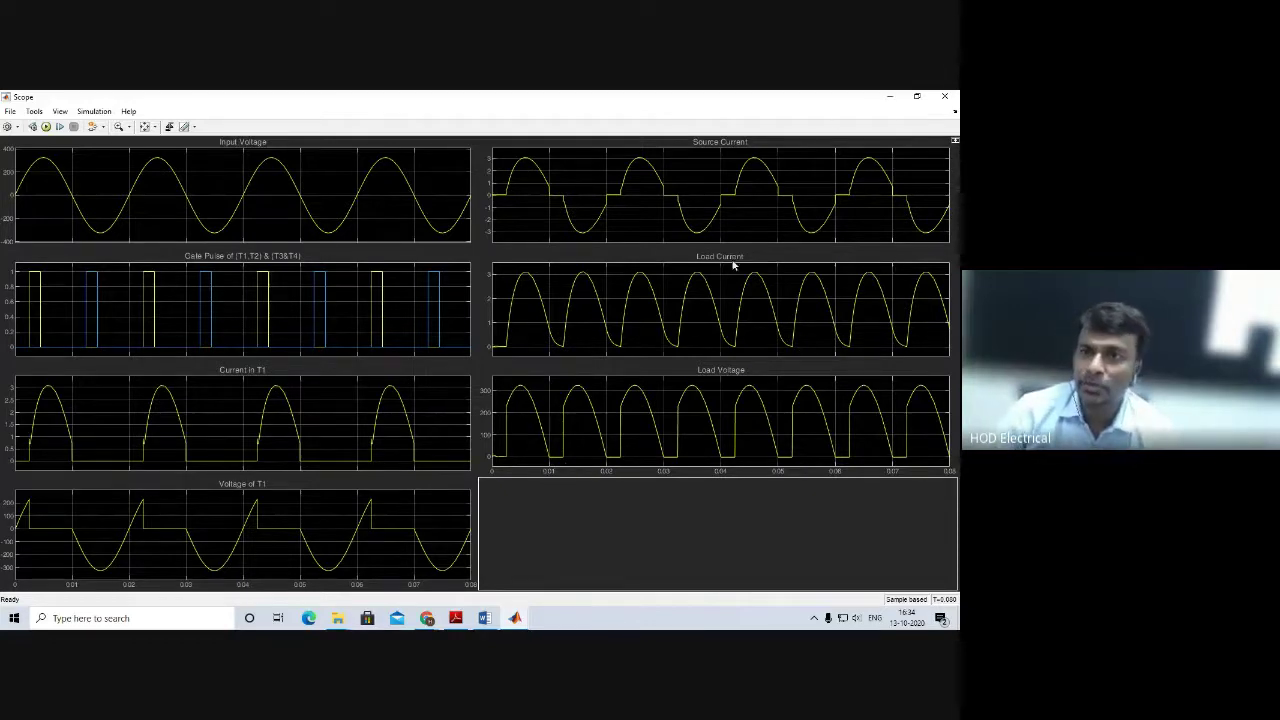
pyautogui.click(890, 96)
# - Inspect diode D2's current and voltage waveforms in its scope, with the axes scaled to fit
pyautogui.click(538, 440)
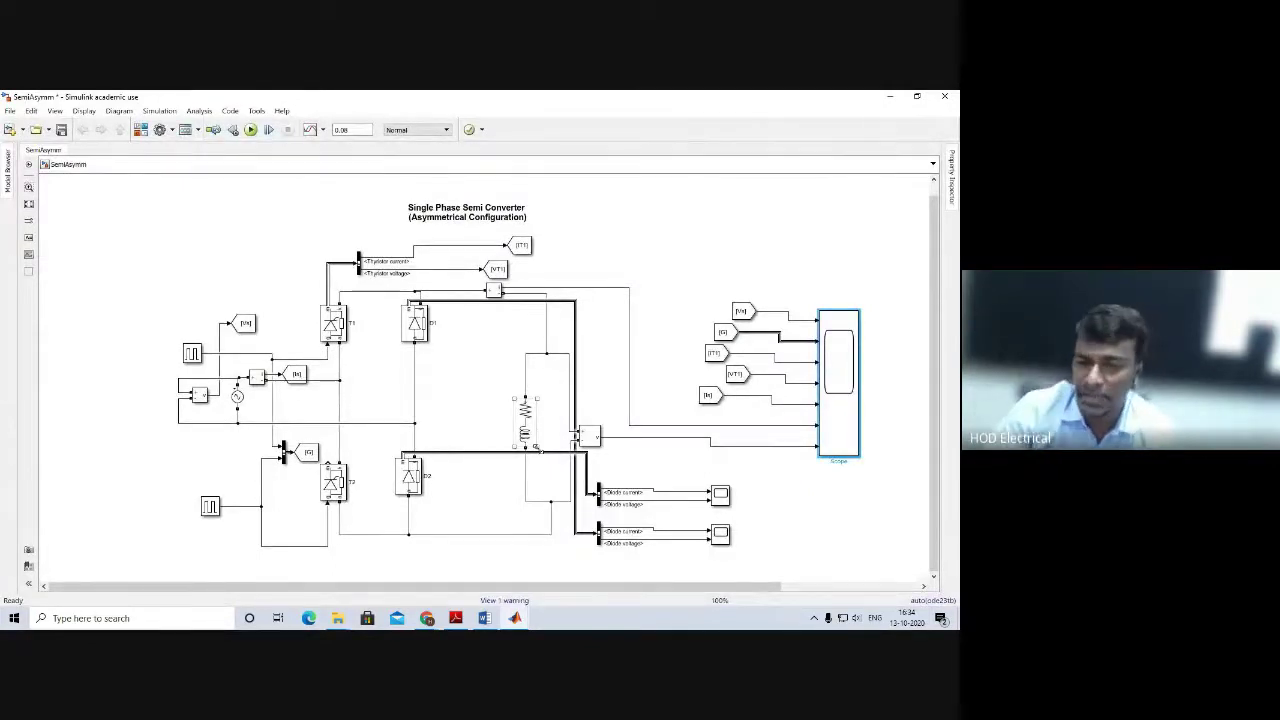
pyautogui.click(720, 497)
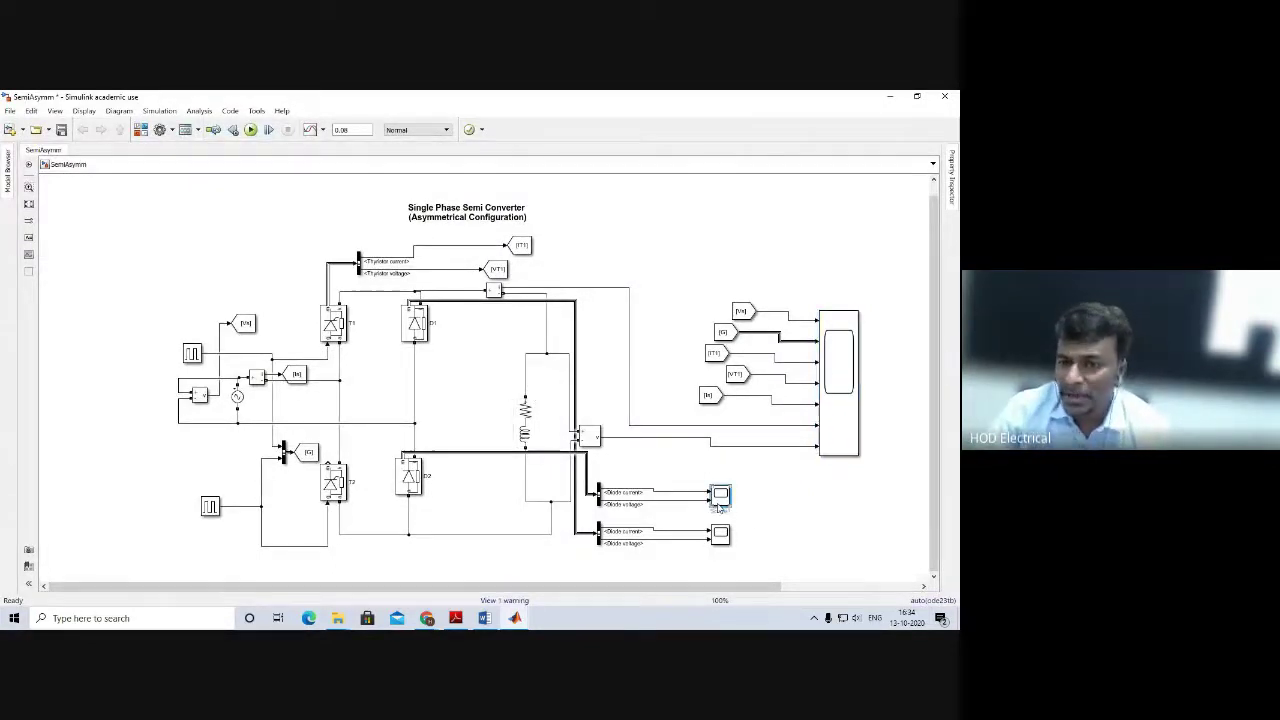
pyautogui.doubleClick(720, 500)
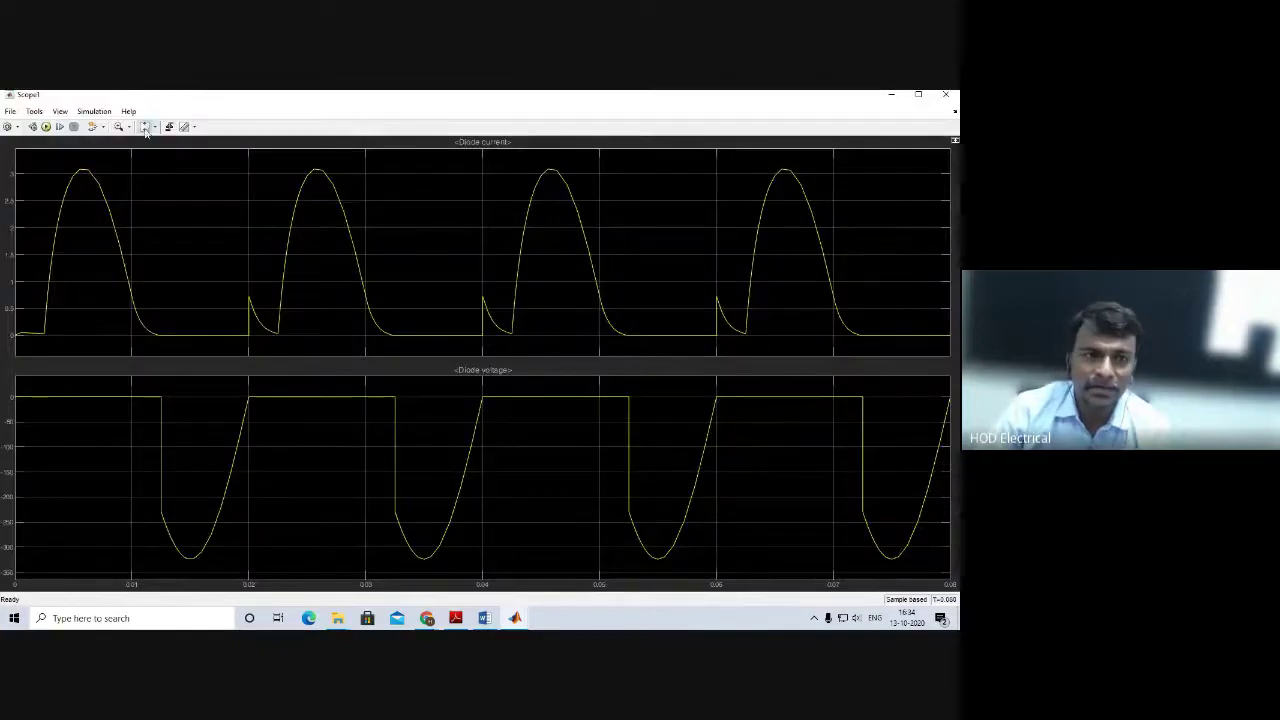
pyautogui.click(153, 127)
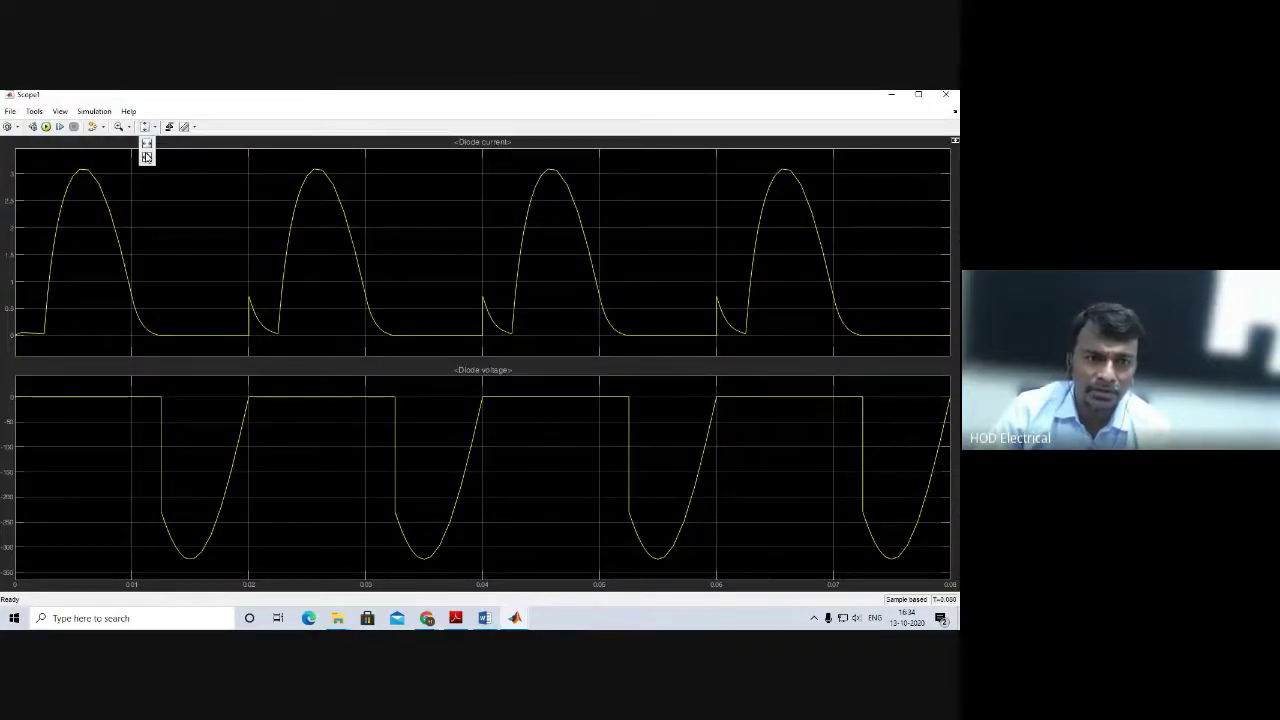
pyautogui.click(146, 158)
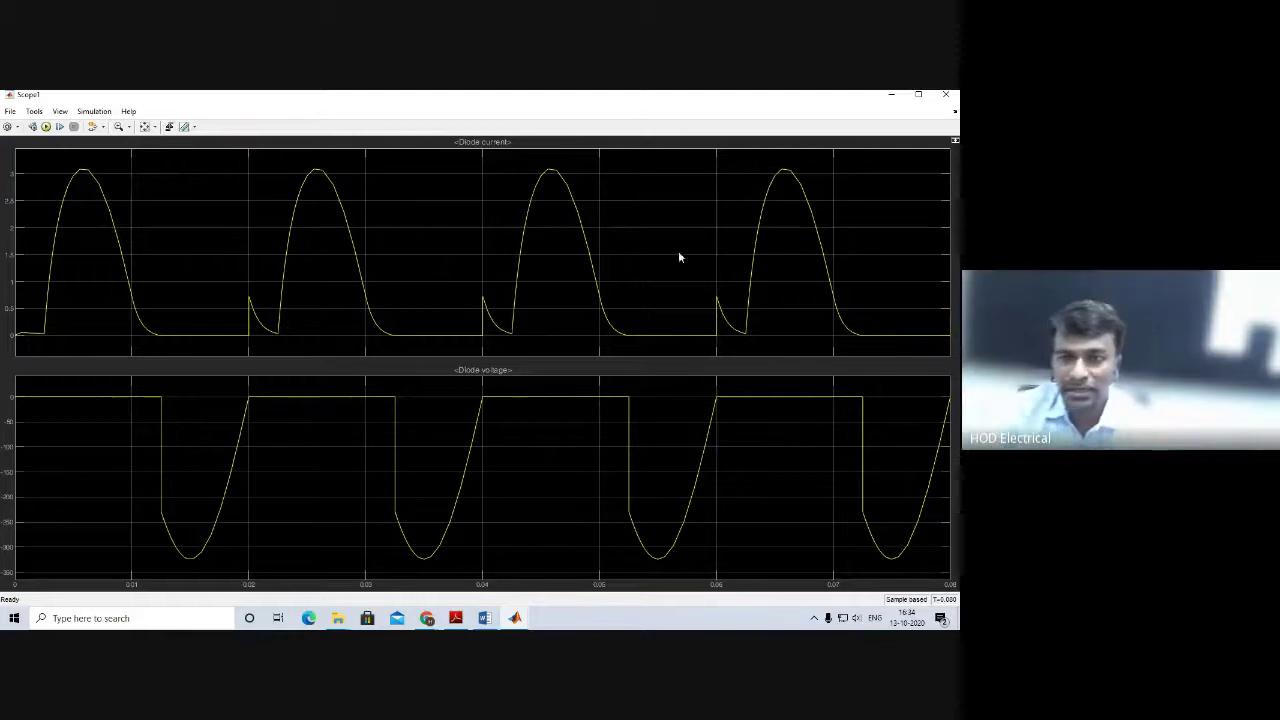
pyautogui.click(945, 94)
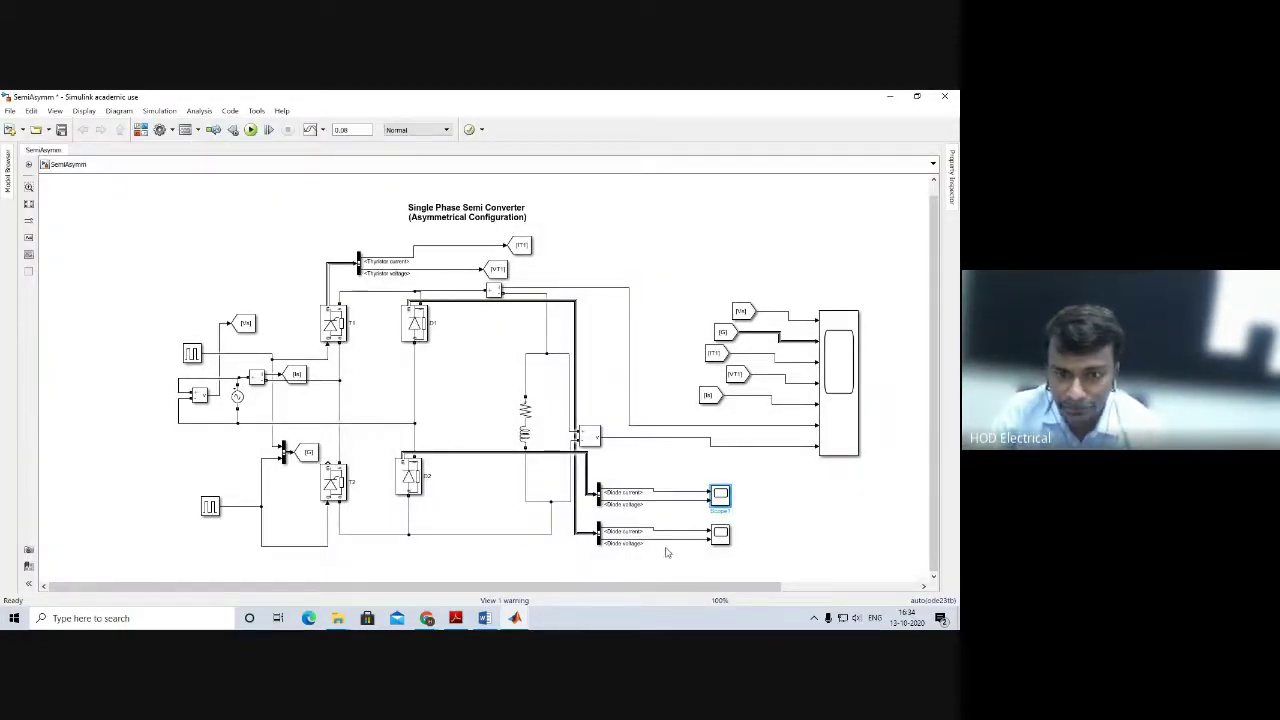
pyautogui.doubleClick(720, 497)
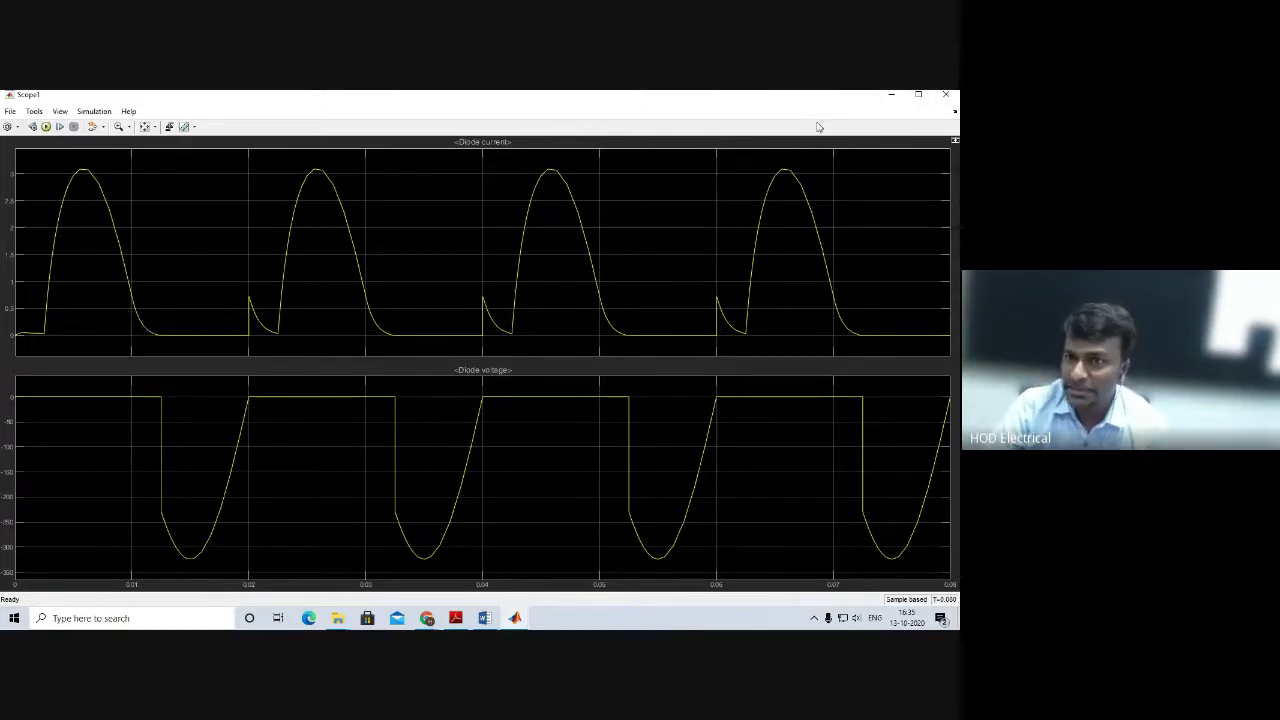
pyautogui.click(891, 94)
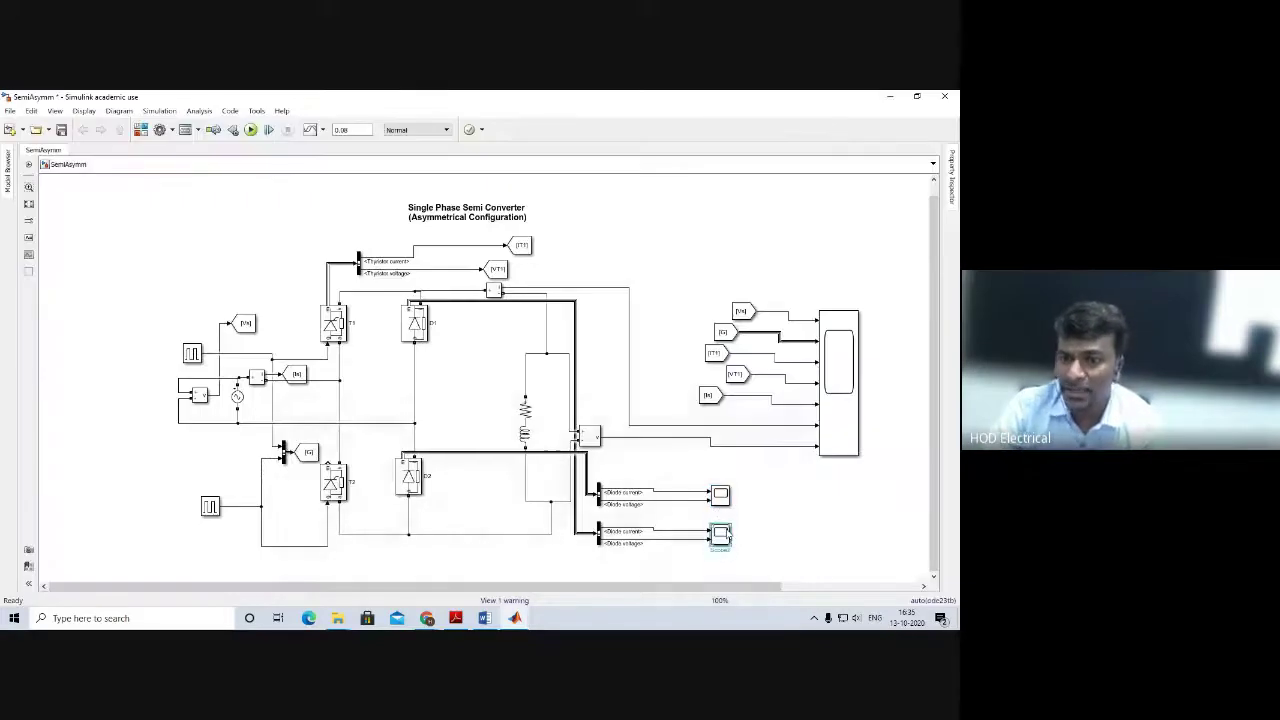
# - Inspect diode D1's current and voltage waveforms in its scope and minimize the model window
pyautogui.doubleClick(721, 535)
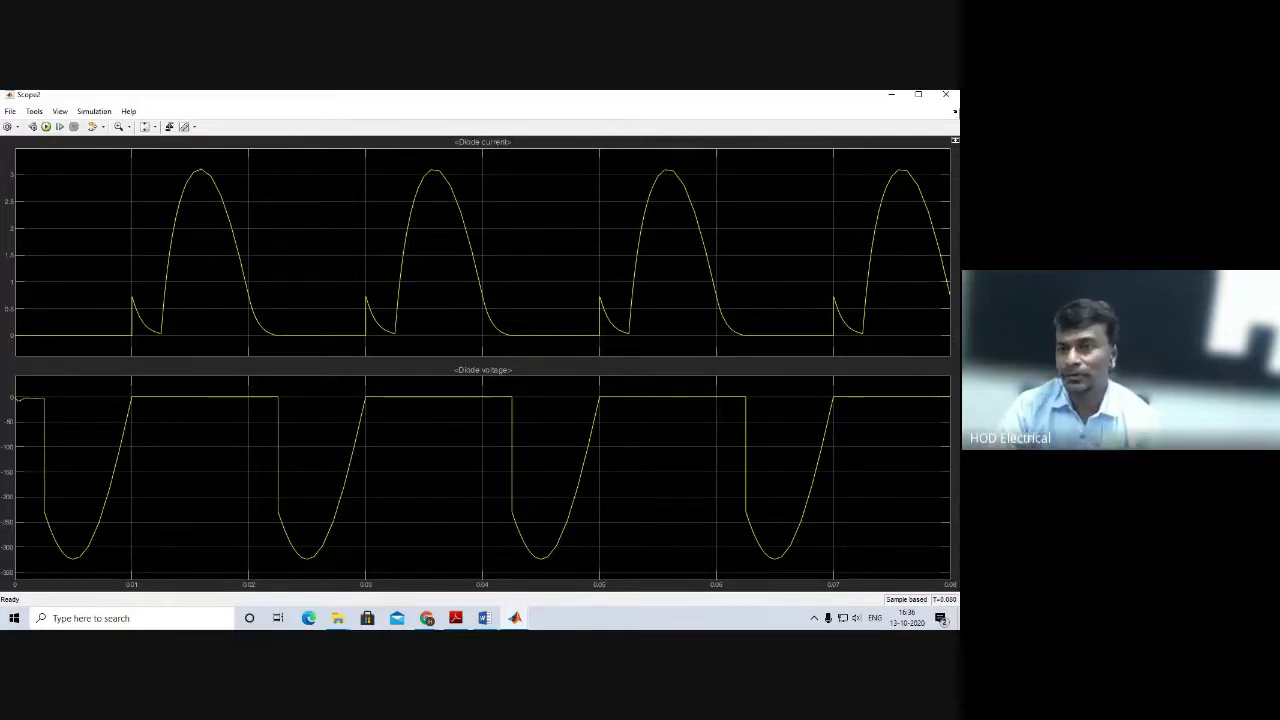
pyautogui.click(946, 96)
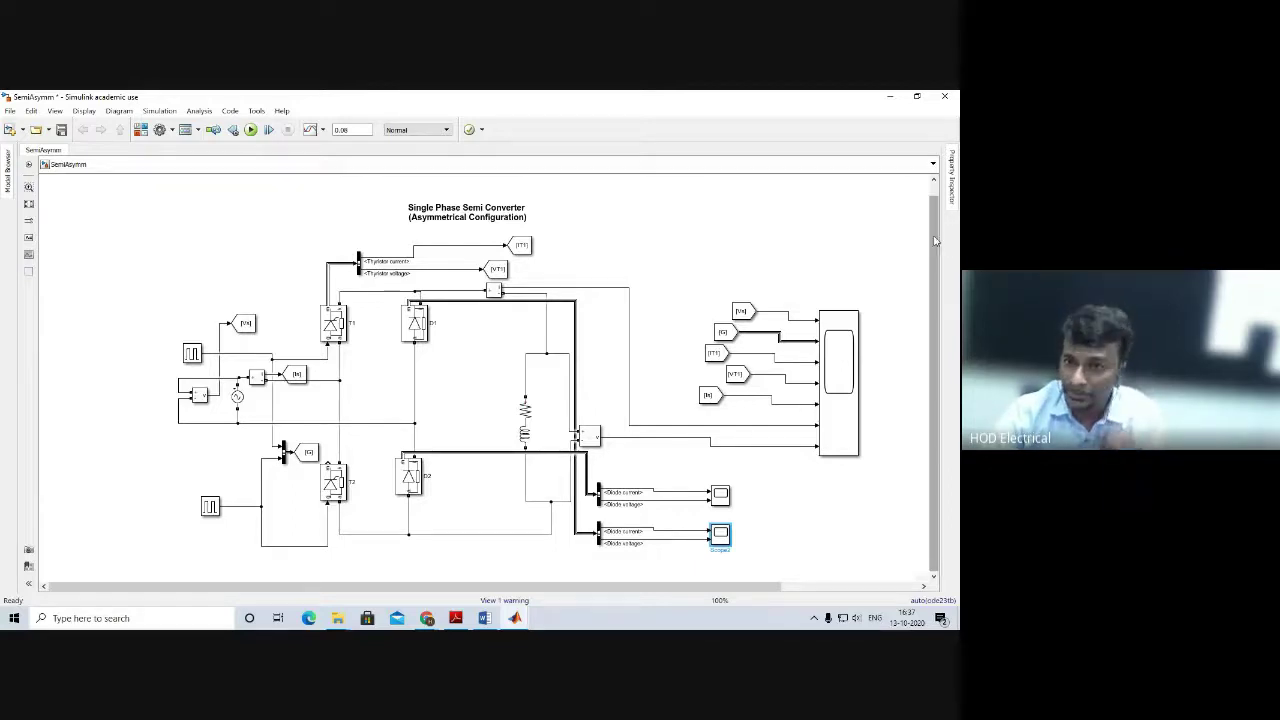
pyautogui.click(890, 96)
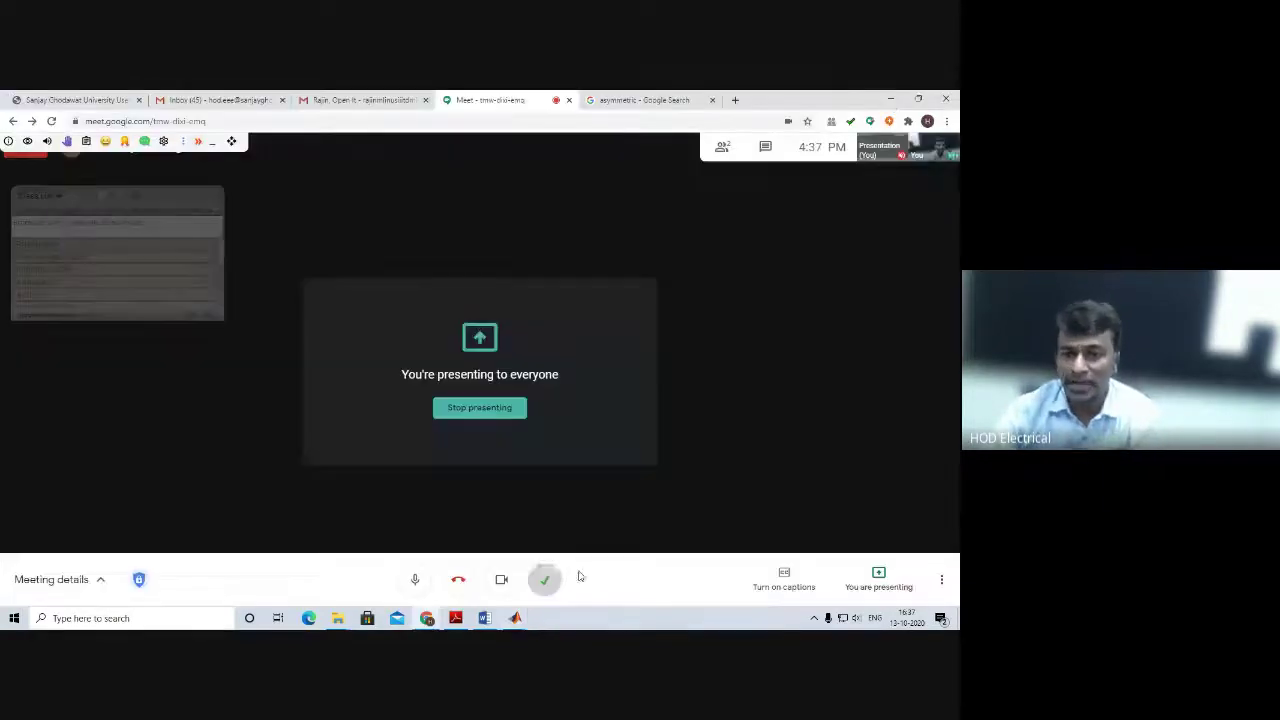